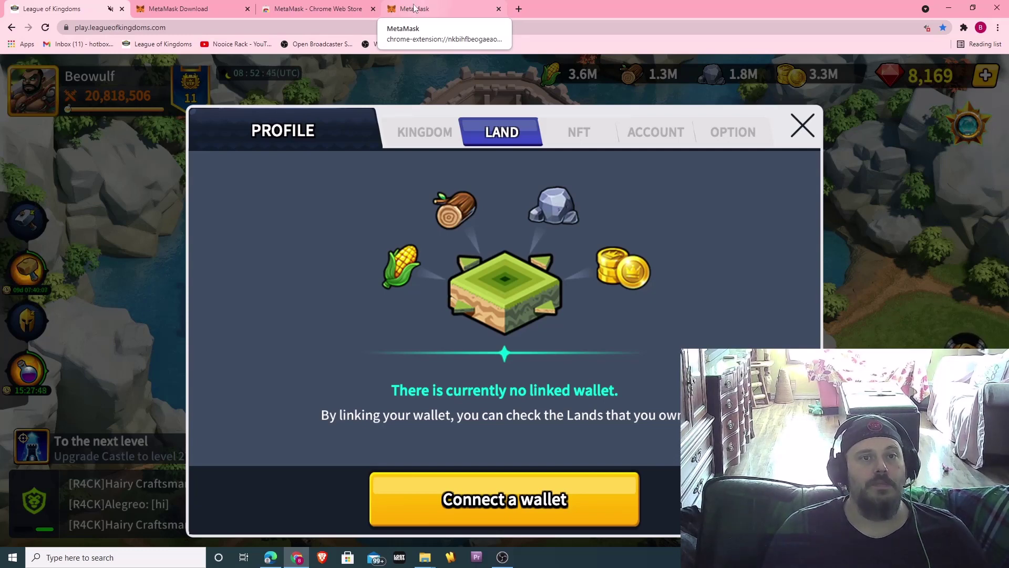
From the MetaMask welcome page, begin creating a new wallet and agree to share usage data
{"action": "left_click", "coordinate": [194, 4]}
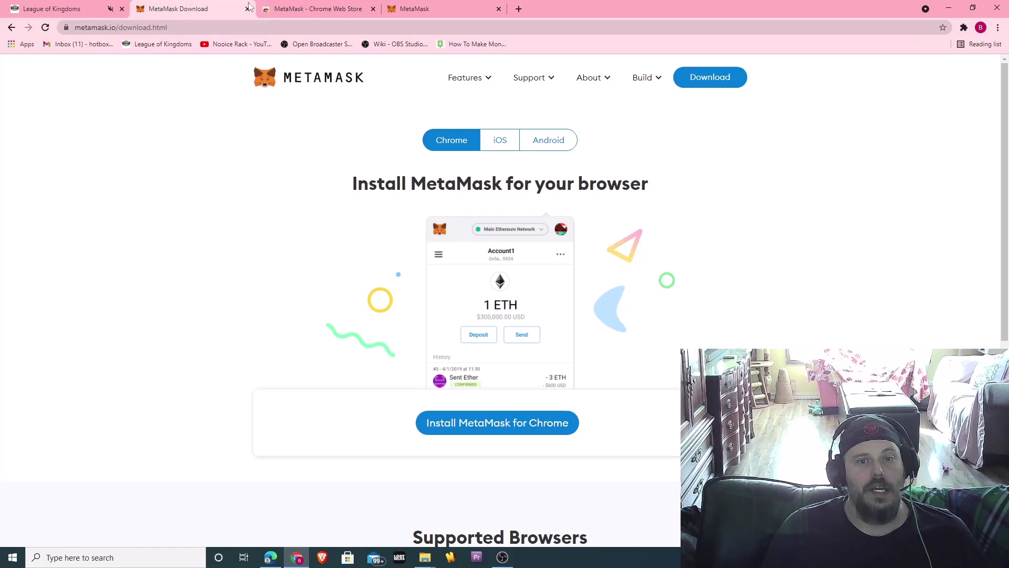
{"action": "left_click", "coordinate": [316, 8]}
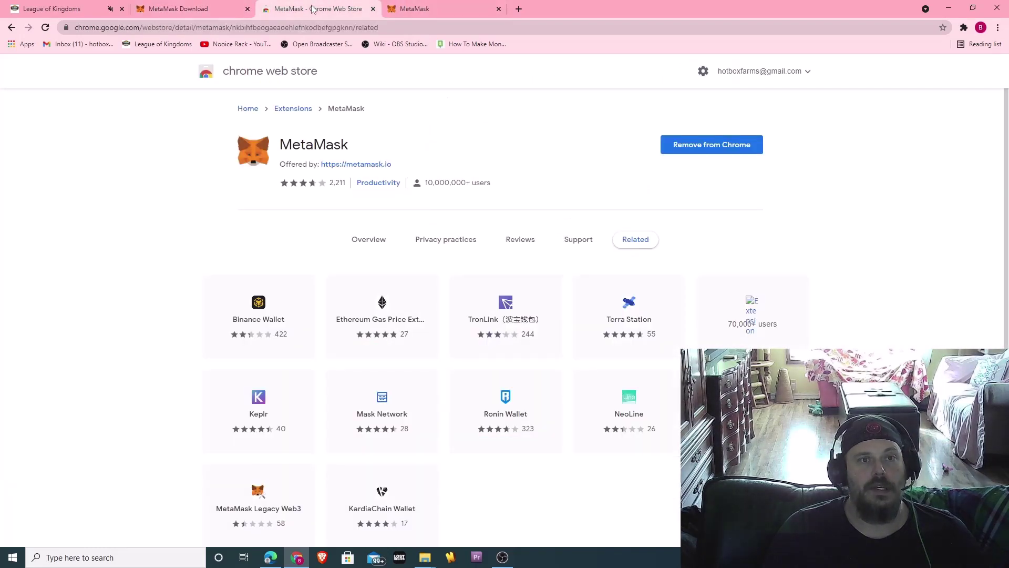
{"action": "left_click", "coordinate": [435, 7]}
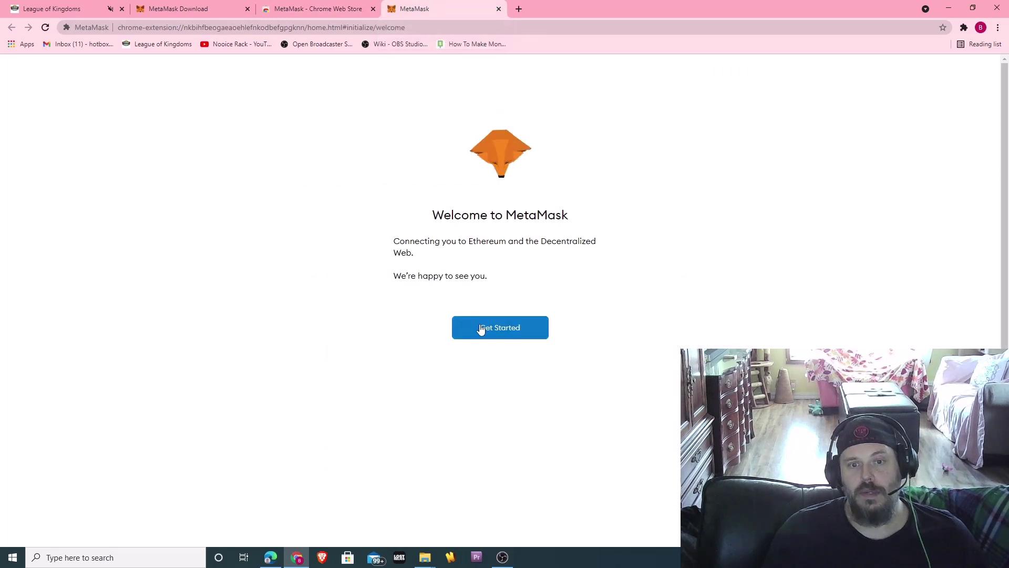
{"action": "left_click", "coordinate": [519, 327]}
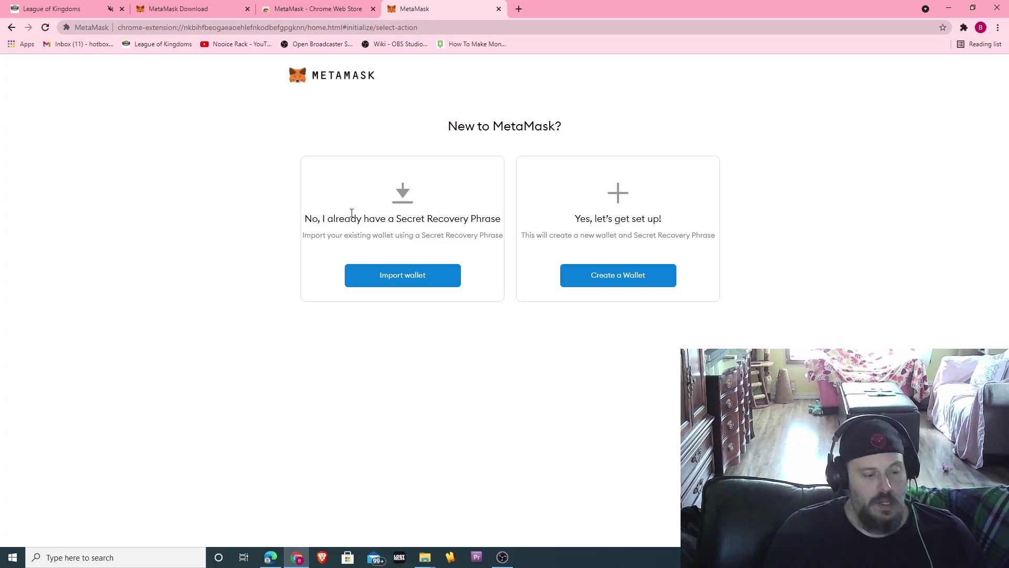
{"action": "left_click", "coordinate": [645, 279]}
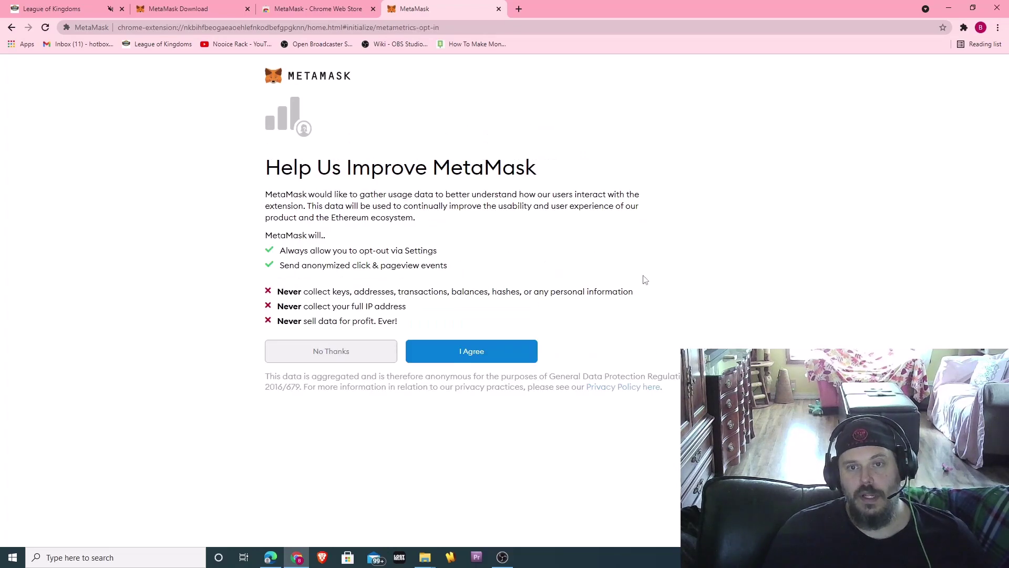
{"action": "left_click", "coordinate": [502, 353]}
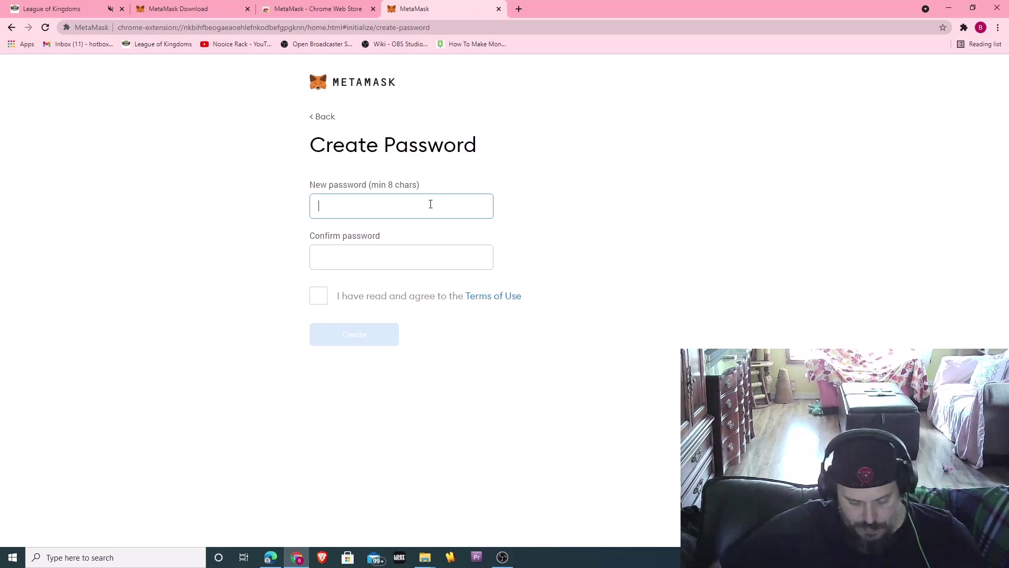
Set and confirm a wallet password of at least 8 characters, accept the Terms of Use, and create the wallet
{"action": "type", "text": "•"}
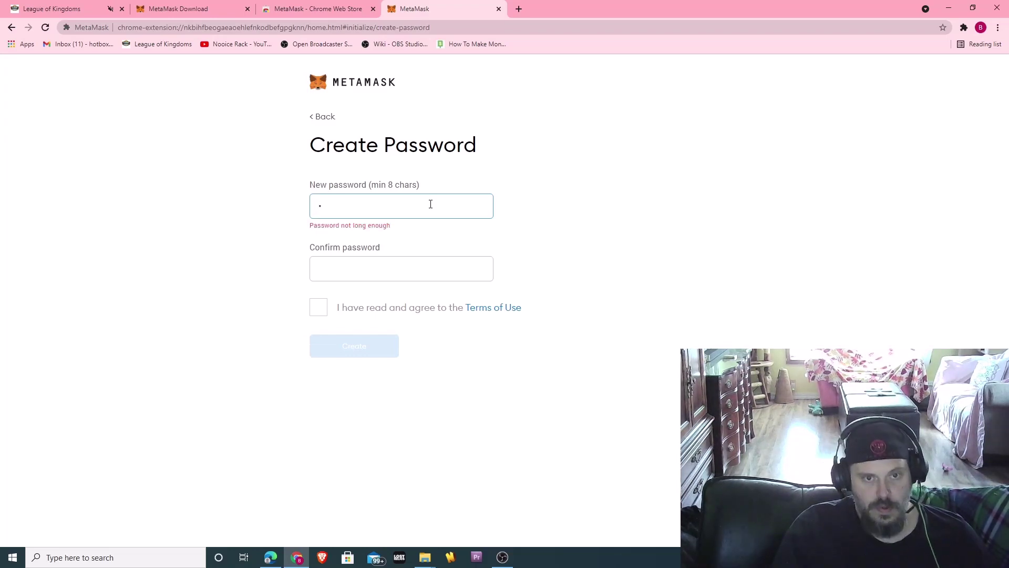
{"action": "key", "text": "BackSpace"}
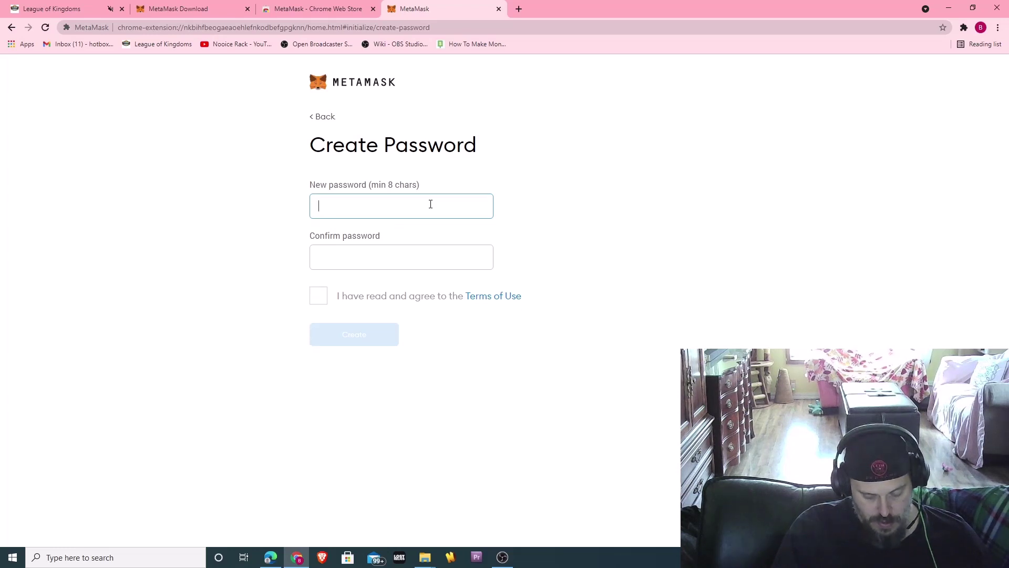
{"action": "type", "text": "••••••"}
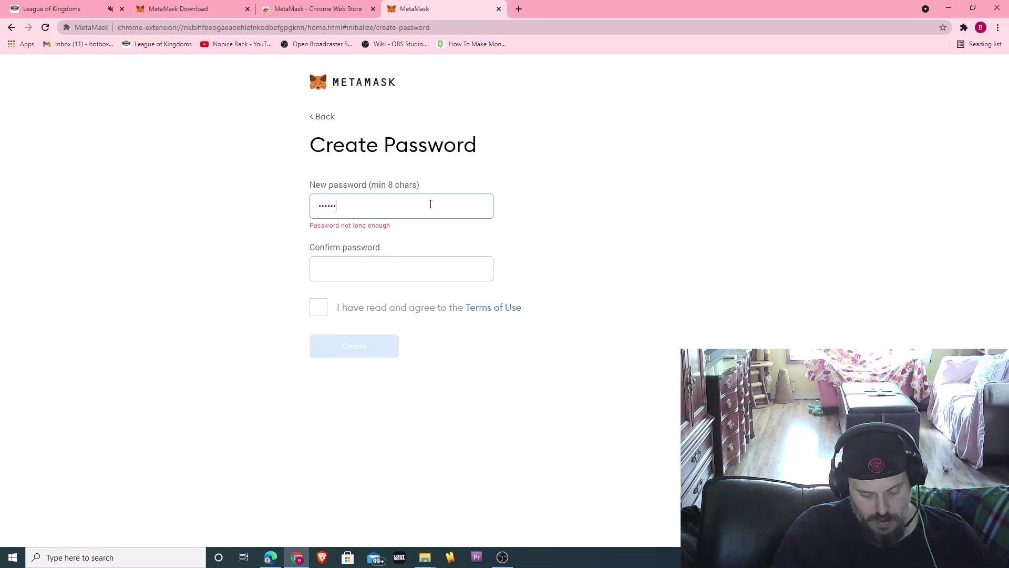
{"action": "type", "text": "••"}
{"action": "key", "text": "Tab"}
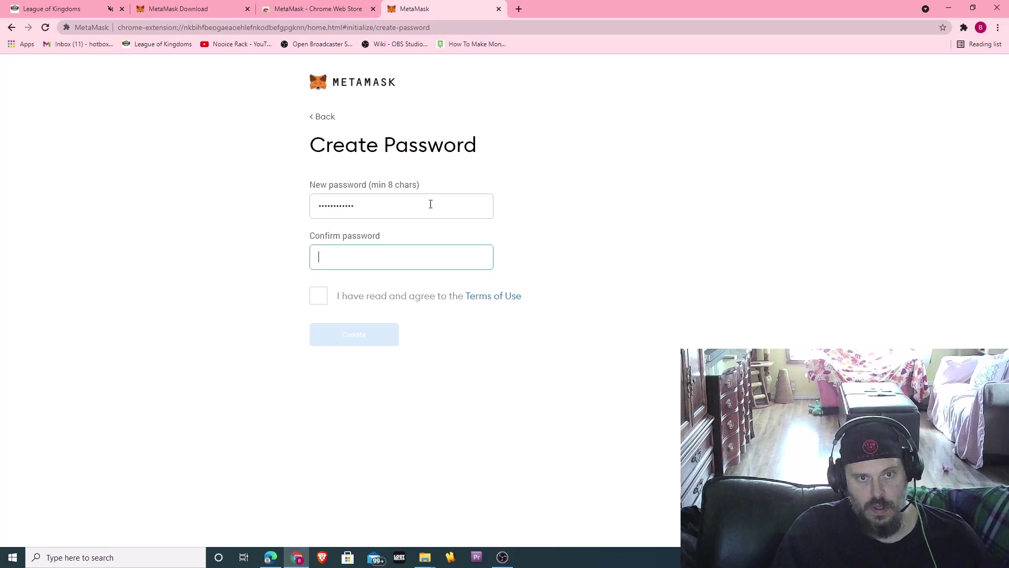
{"action": "type", "text": "••"}
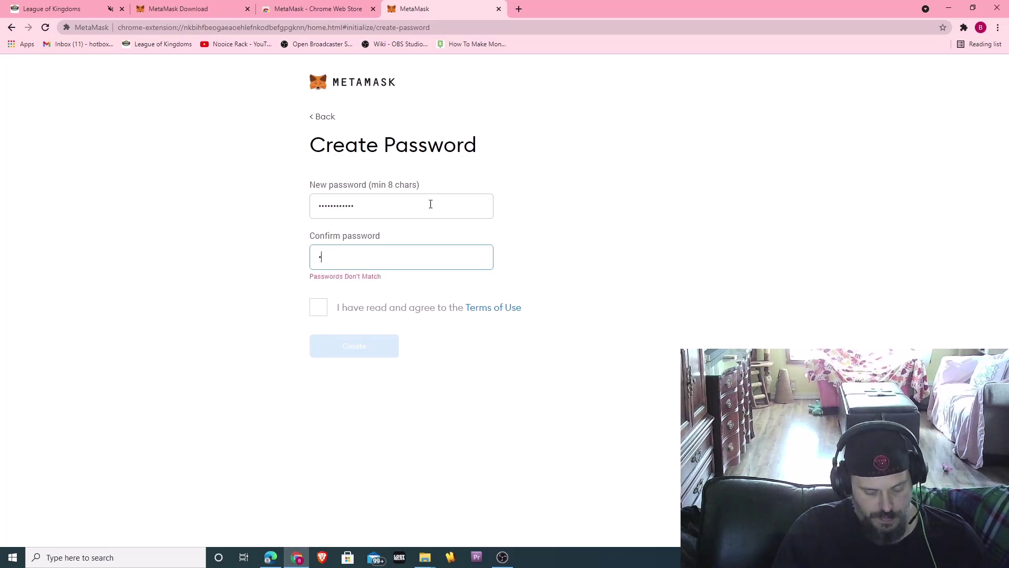
{"action": "type", "text": "••••••••"}
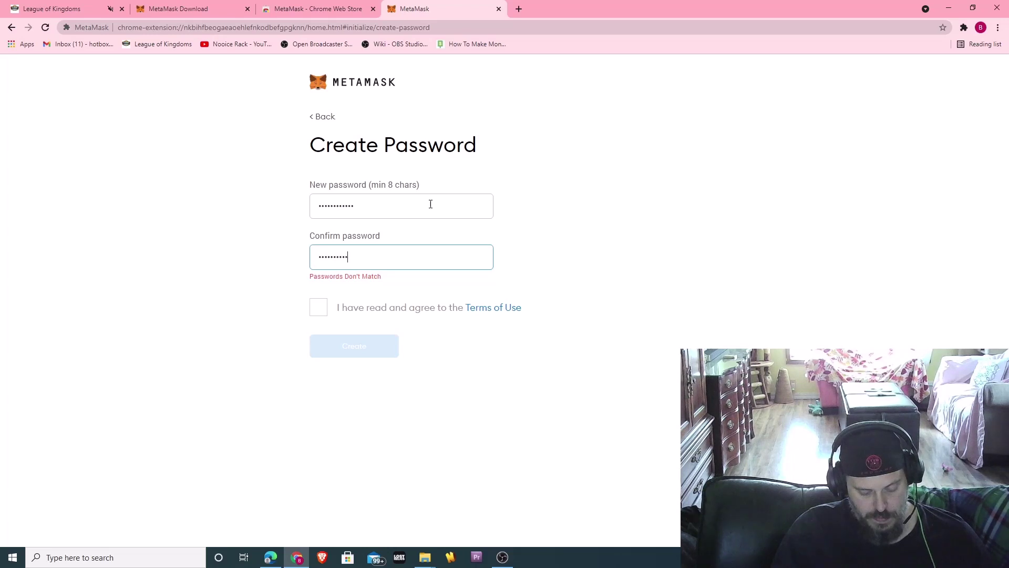
{"action": "type", "text": "••"}
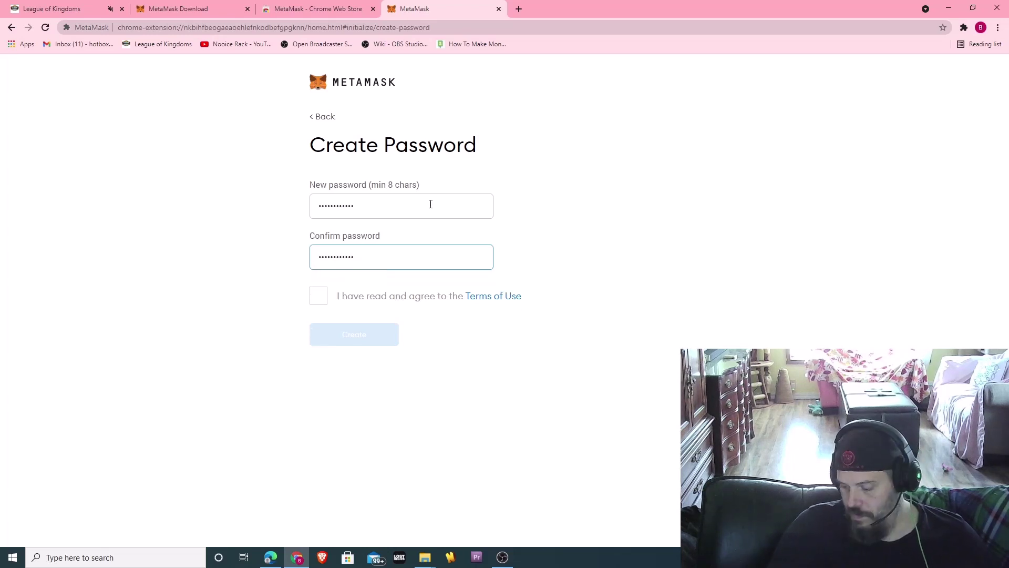
{"action": "left_click", "coordinate": [318, 295]}
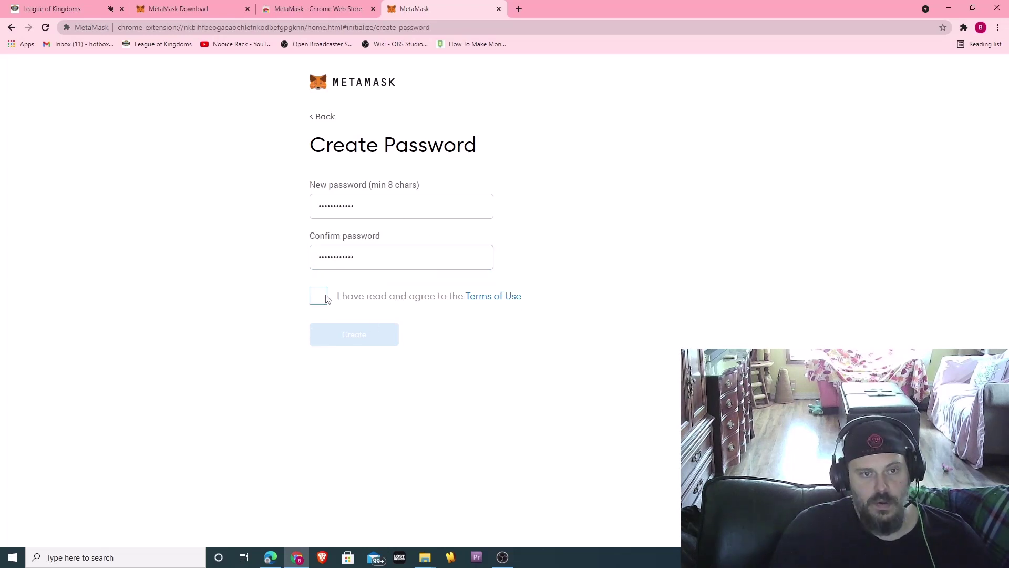
{"action": "left_click", "coordinate": [336, 327]}
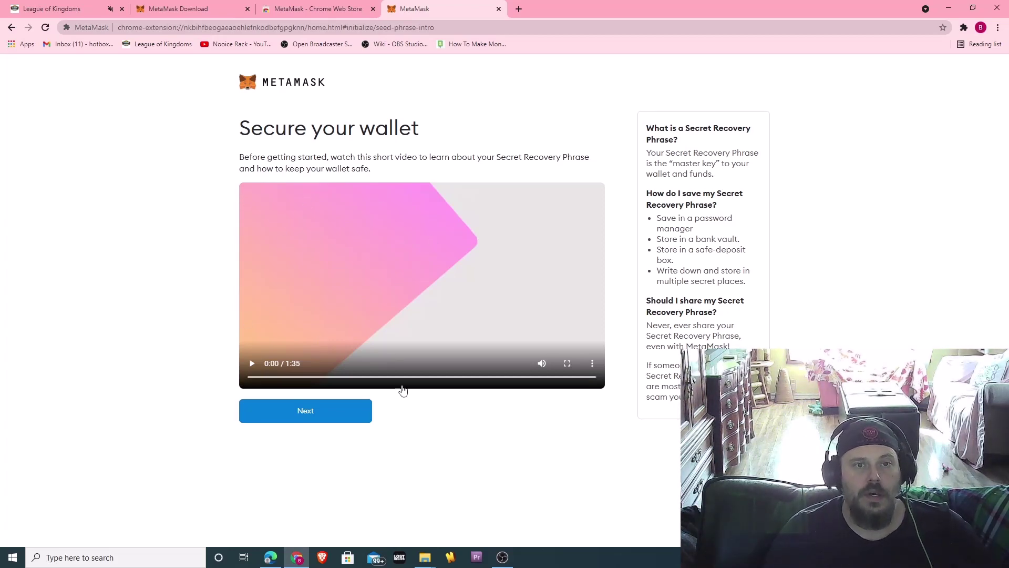
Continue past Secure your wallet and choose Remind me later for the Secret Recovery Phrase backup
{"action": "left_click", "coordinate": [306, 413]}
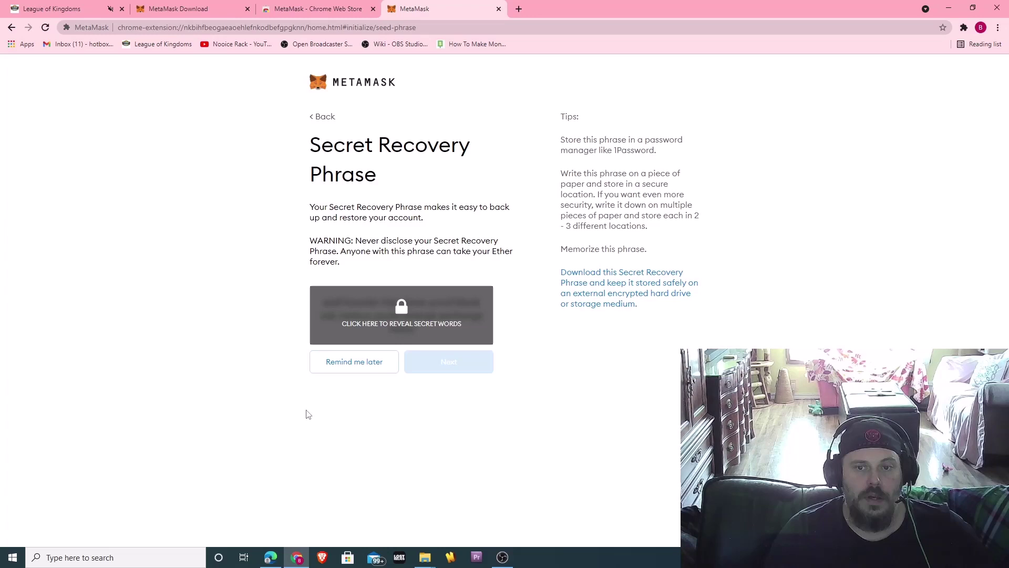
{"action": "left_click", "coordinate": [340, 363]}
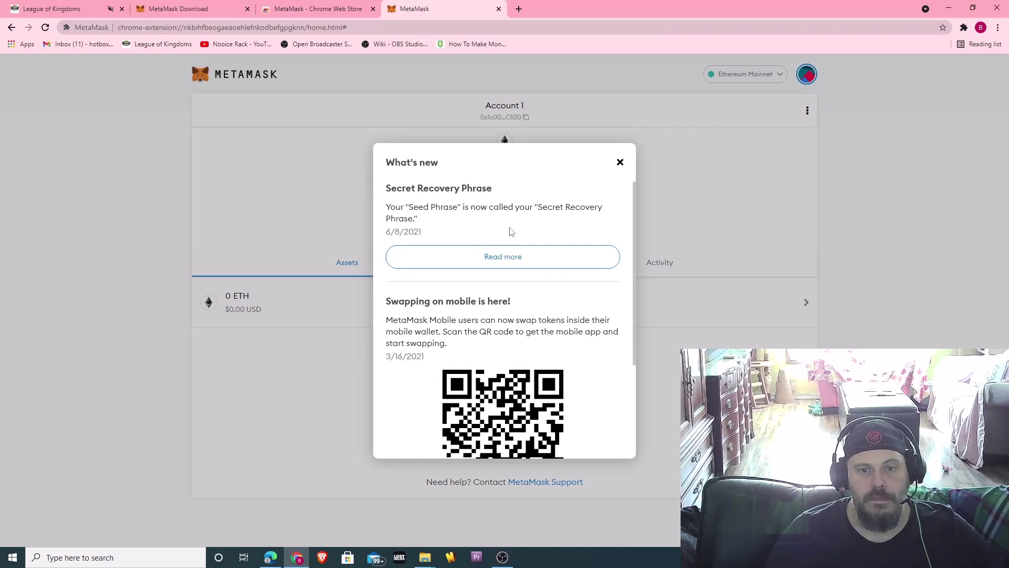
Look through the What's new notice, then close it to reveal Account 1 with 0 ETH
{"action": "scroll", "coordinate": [512, 232], "scroll_direction": "down", "scroll_amount": 3}
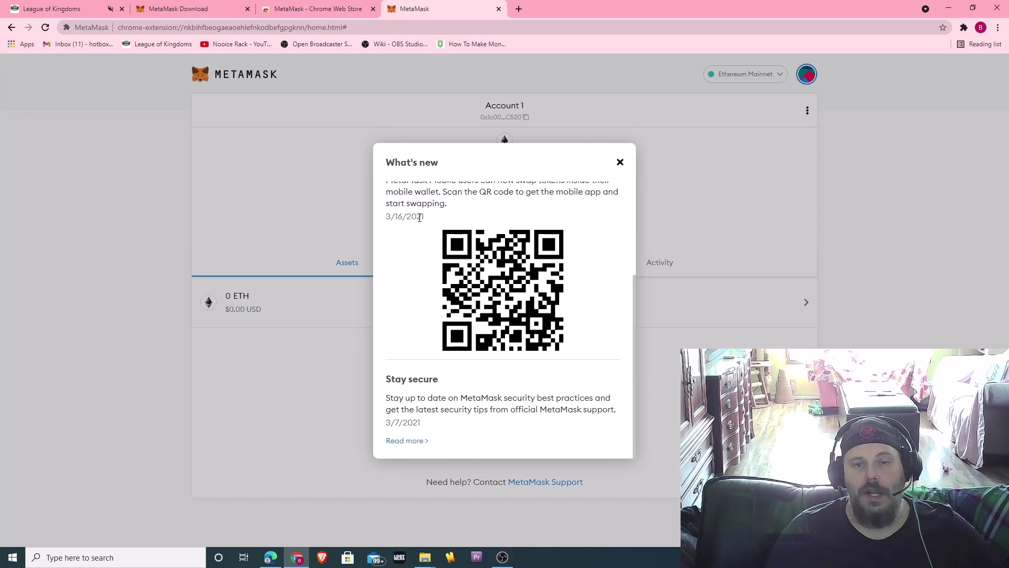
{"action": "scroll", "coordinate": [418, 288], "scroll_direction": "up", "scroll_amount": 3}
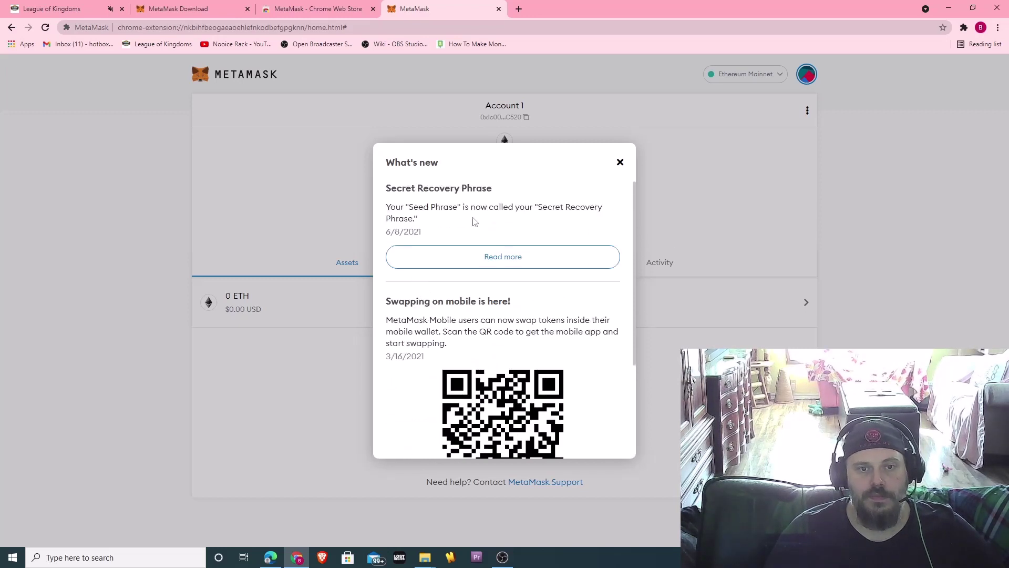
{"action": "scroll", "coordinate": [428, 222], "scroll_direction": "down", "scroll_amount": 3}
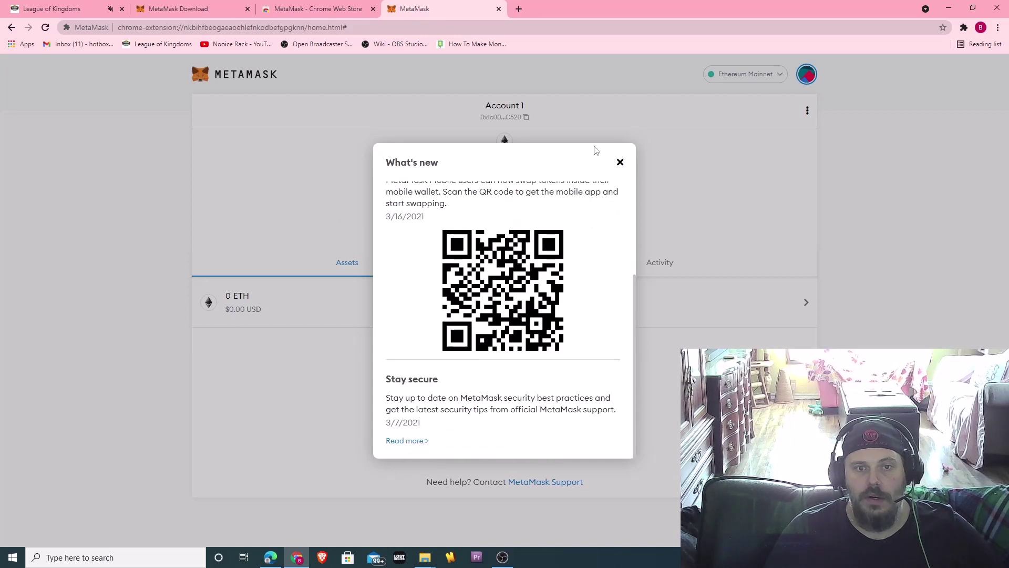
{"action": "left_click", "coordinate": [620, 163]}
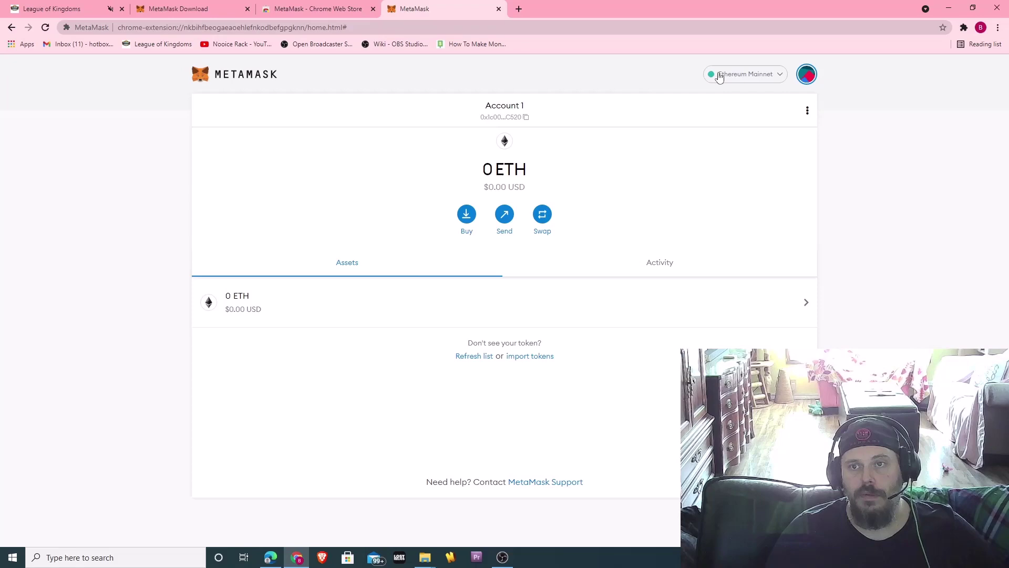
Try connecting MetaMask from the game's Land tab and dismiss the Please connect metamask alert
{"action": "left_click", "coordinate": [60, 5]}
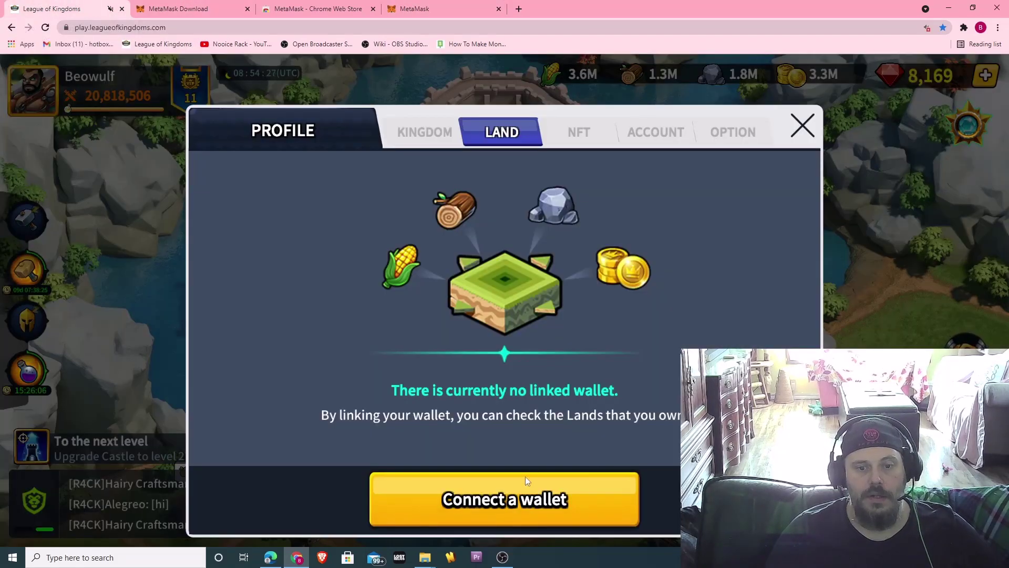
{"action": "left_click", "coordinate": [492, 500]}
{"action": "left_click", "coordinate": [421, 275]}
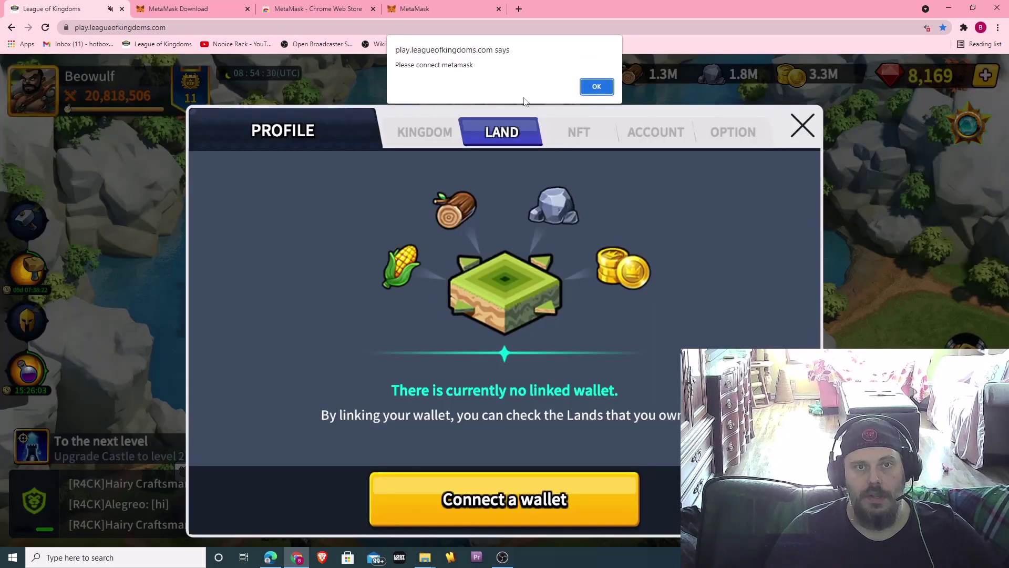
{"action": "left_click", "coordinate": [596, 88]}
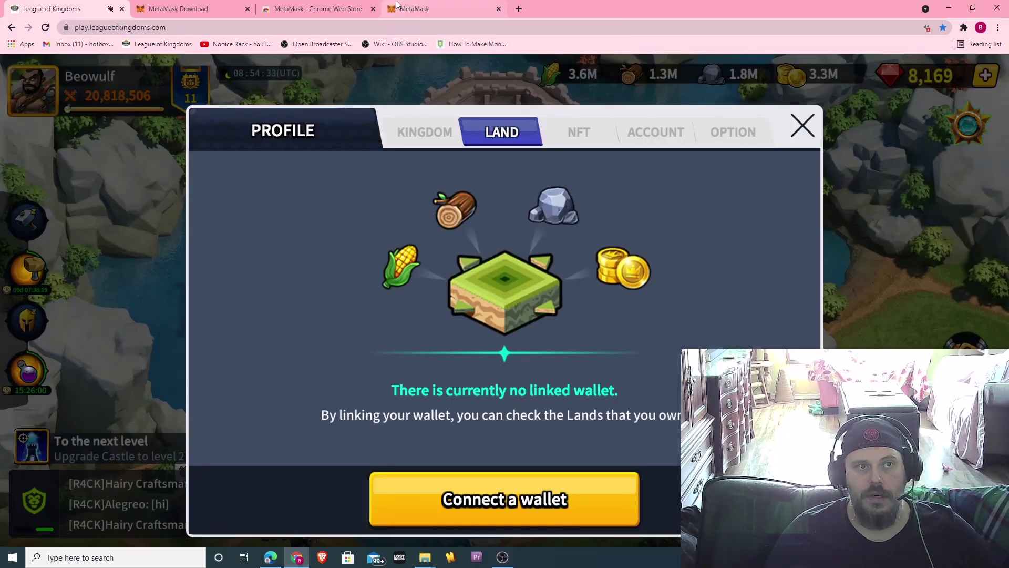
Close the MetaMask download and Chrome Web Store tabs and return to the game
{"action": "left_click", "coordinate": [440, 7]}
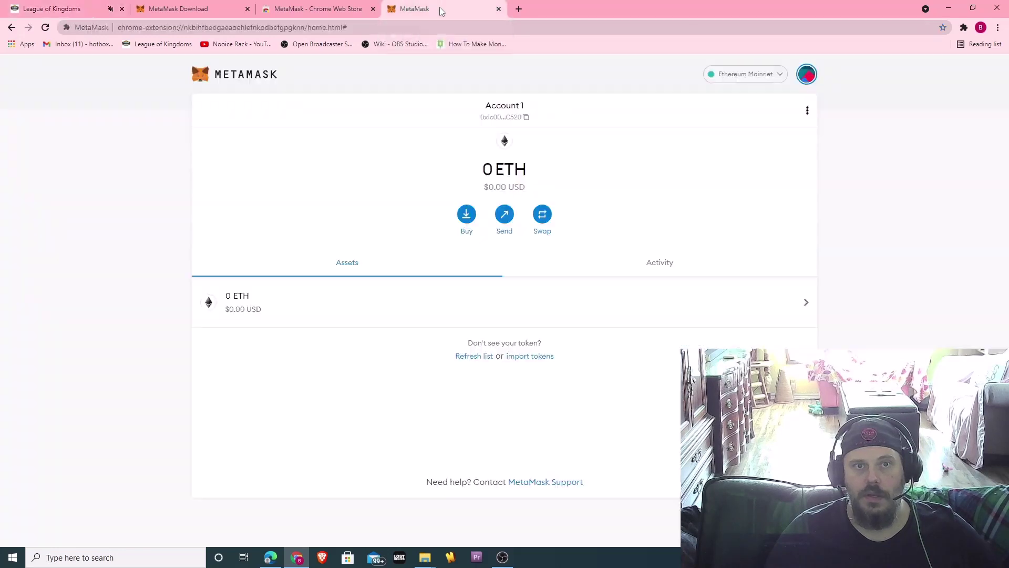
{"action": "left_click", "coordinate": [251, 12]}
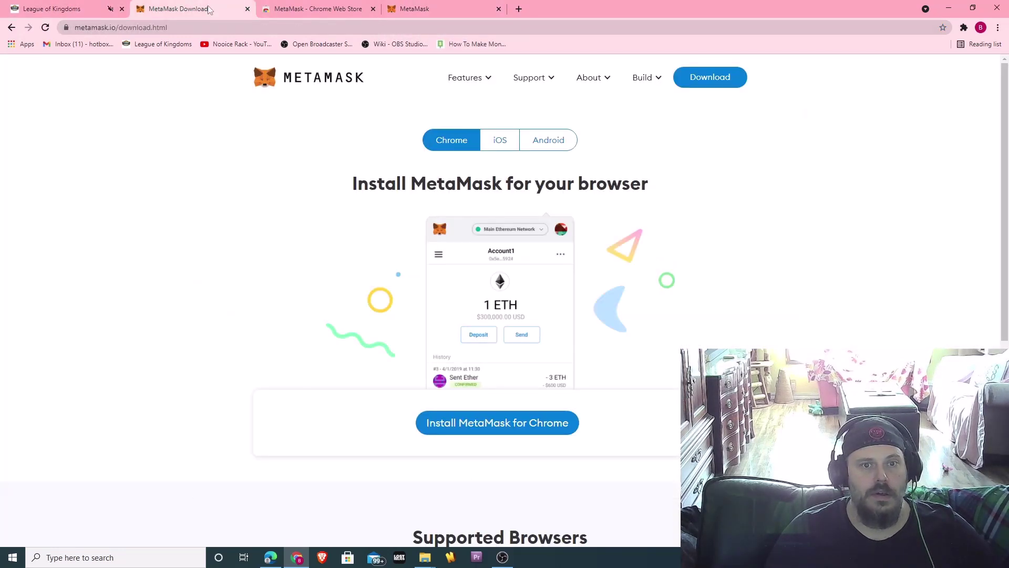
{"action": "left_click", "coordinate": [247, 10]}
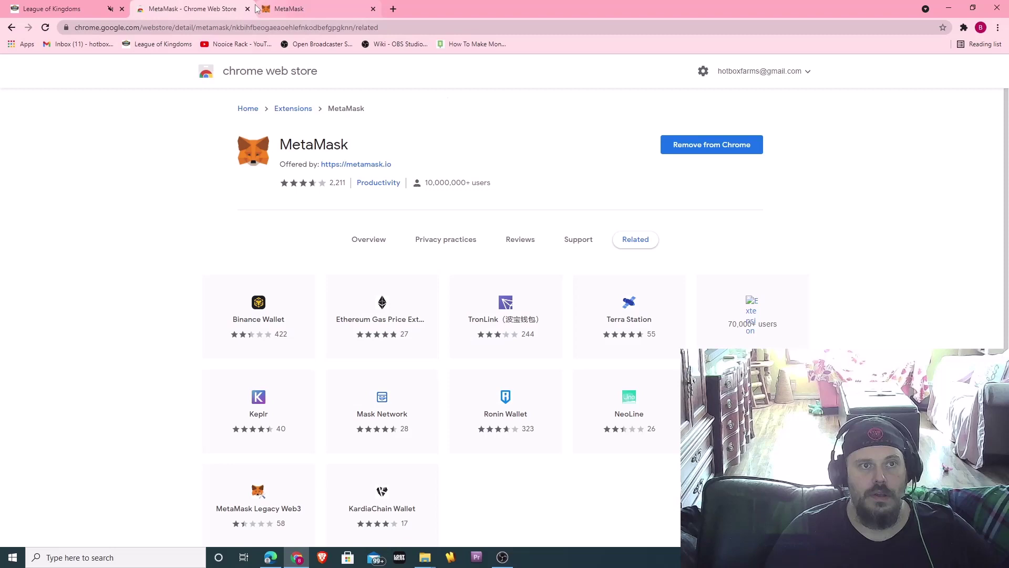
{"action": "left_click", "coordinate": [247, 9]}
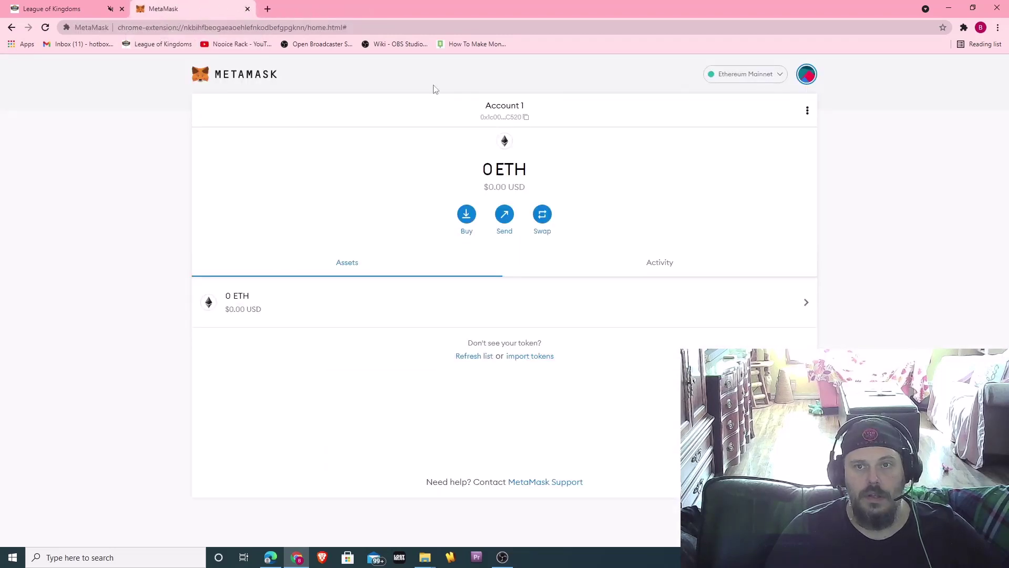
{"action": "left_click", "coordinate": [41, 5]}
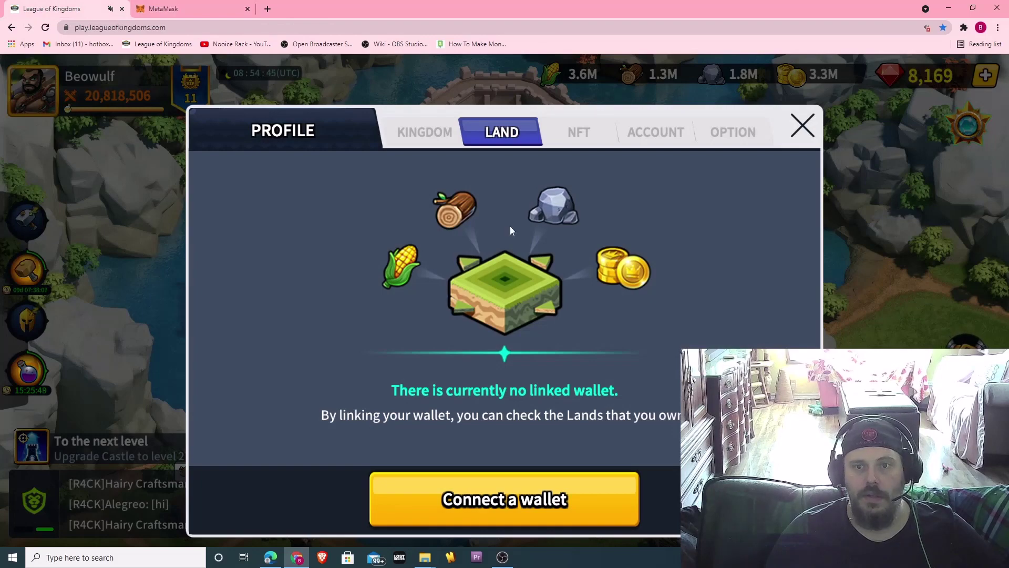
Attempt Connect a wallet with MetaMask again and dismiss the connect-MetaMask alert
{"action": "left_click", "coordinate": [486, 512]}
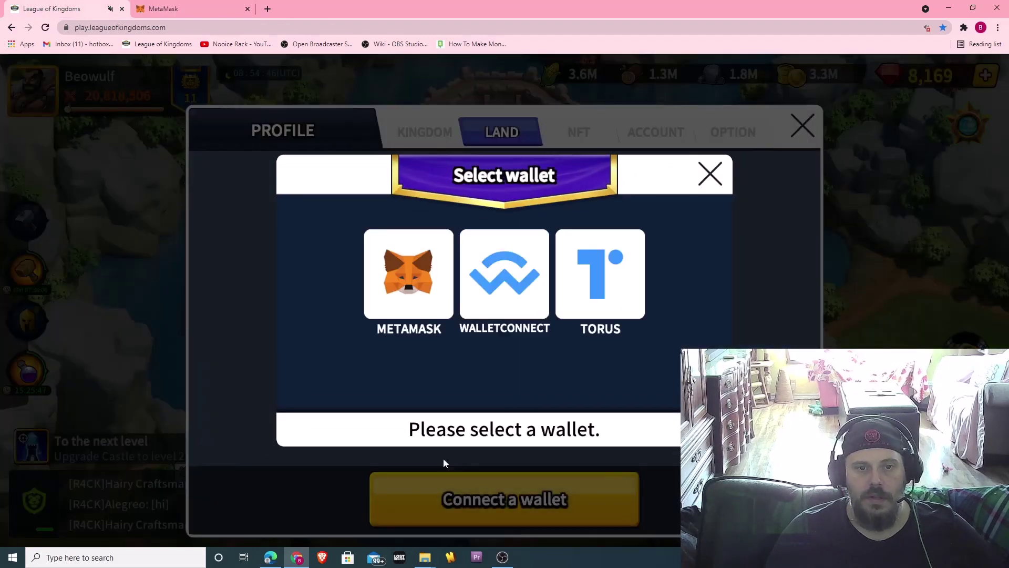
{"action": "left_click", "coordinate": [405, 270]}
{"action": "left_click", "coordinate": [598, 87]}
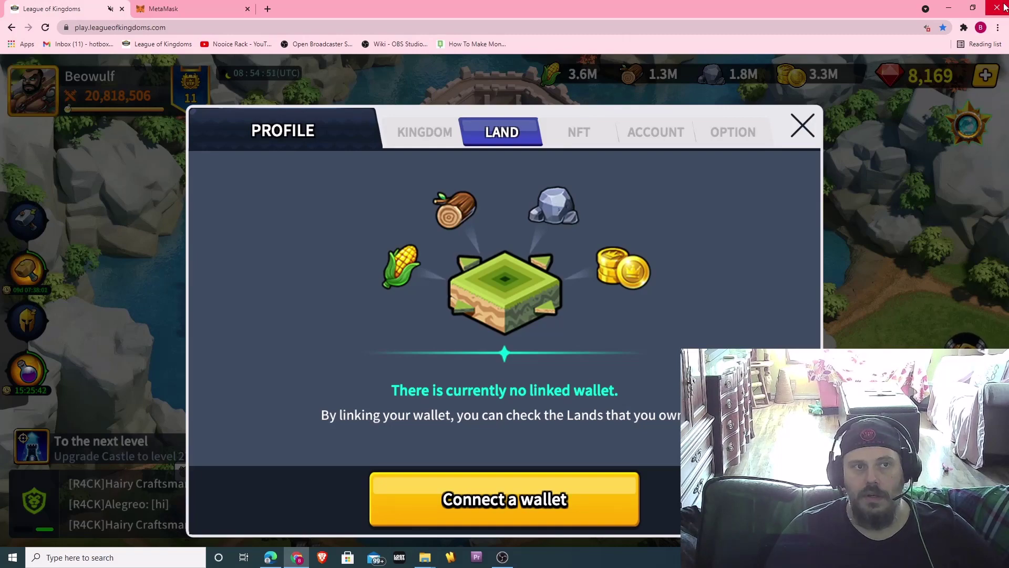
Close the MetaMask wallet tab, then pick MetaMask in the Select wallet dialog
{"action": "left_click", "coordinate": [226, 16]}
{"action": "left_click", "coordinate": [247, 9]}
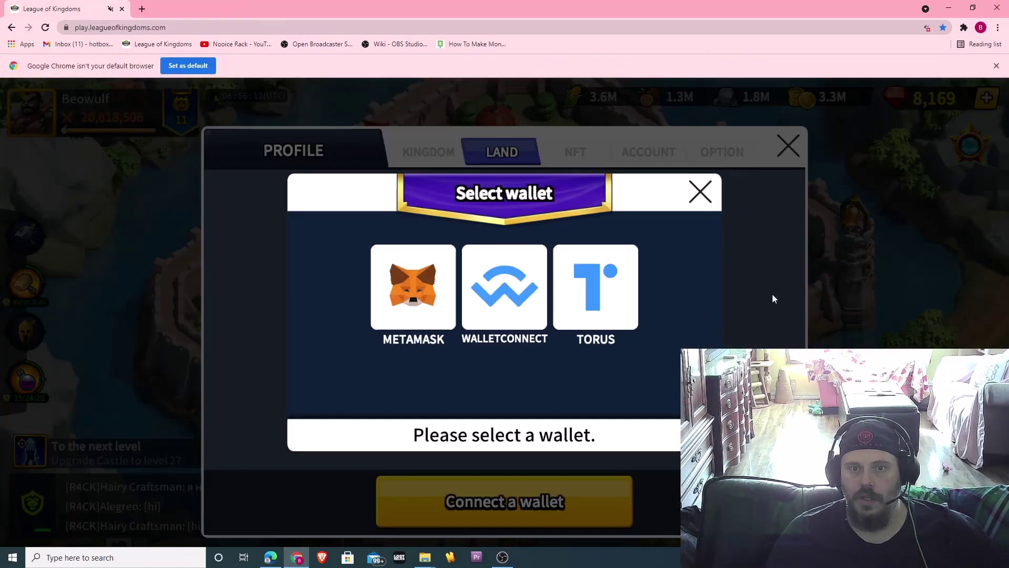
{"action": "left_click", "coordinate": [424, 272]}
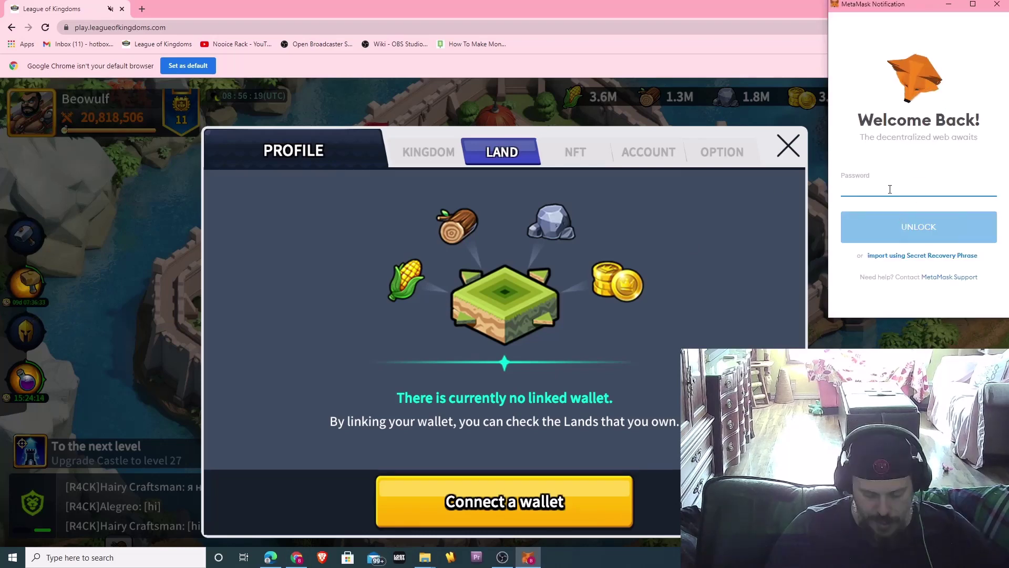
Unlock MetaMask with the password, connect Account 1 to play.leagueofkingdoms.com, and sign the request
{"action": "type", "text": "••"}
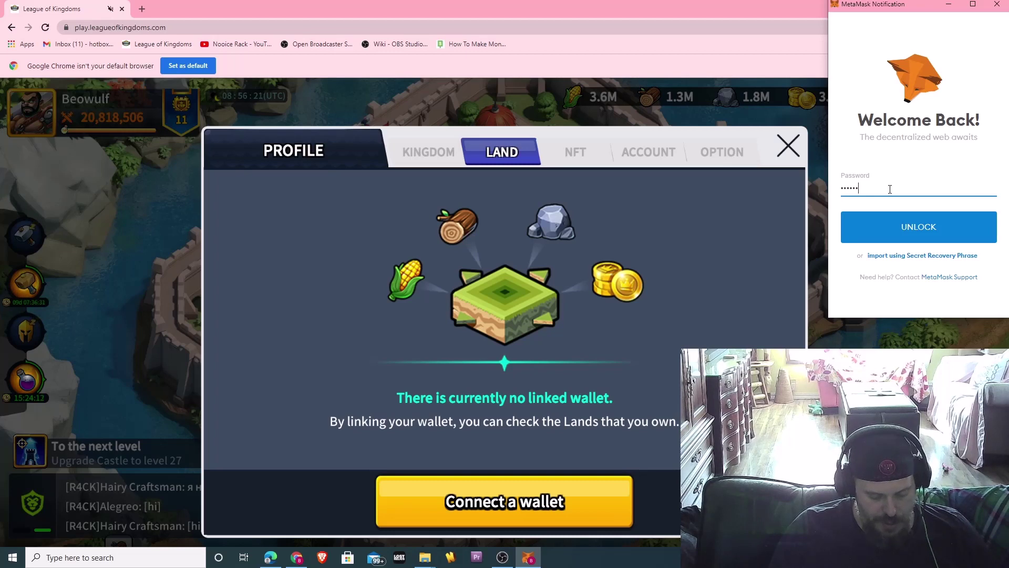
{"action": "type", "text": "••••••••••"}
{"action": "key", "text": "Return"}
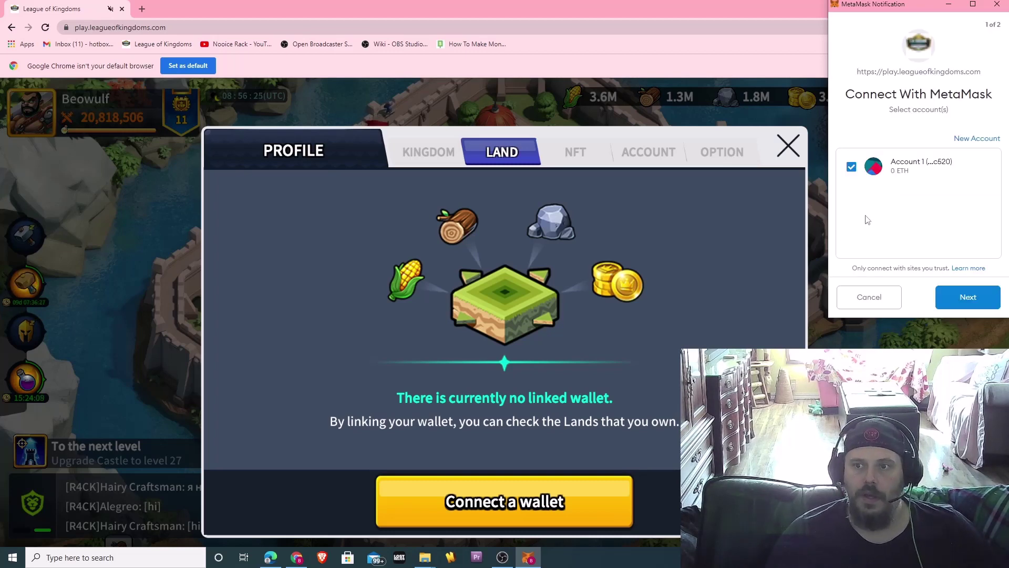
{"action": "left_click", "coordinate": [973, 302]}
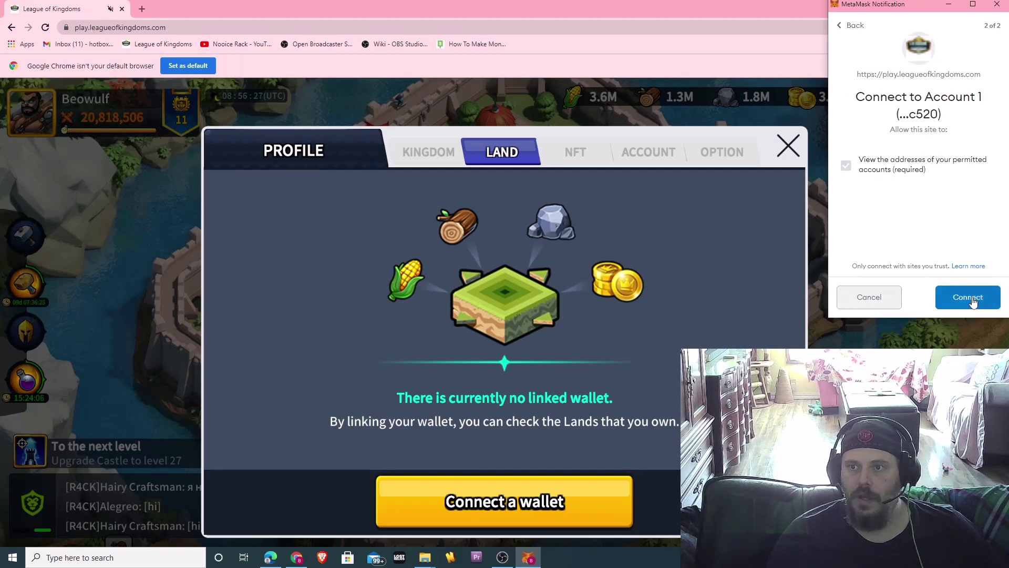
{"action": "left_click", "coordinate": [970, 298]}
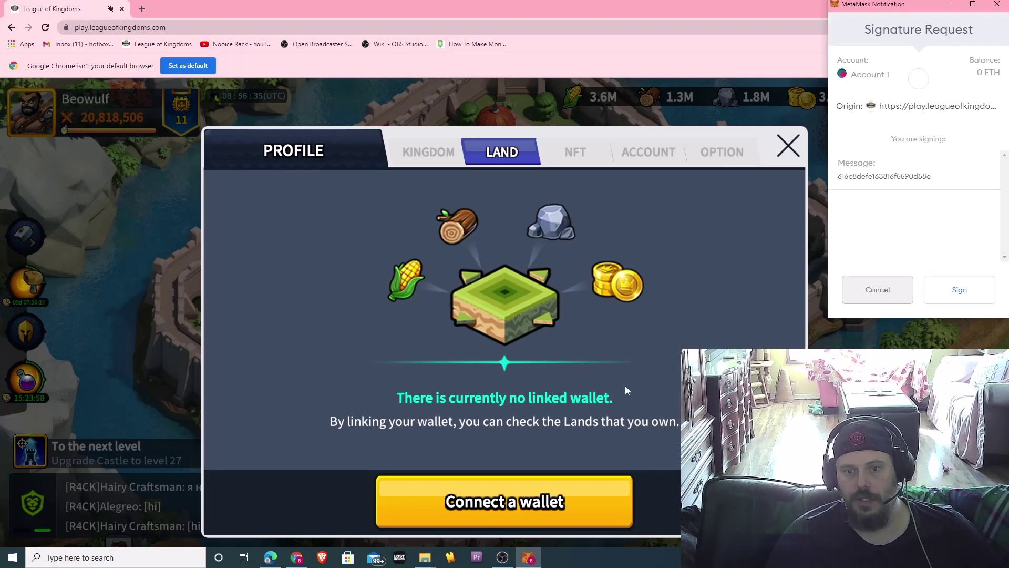
{"action": "left_click", "coordinate": [951, 293]}
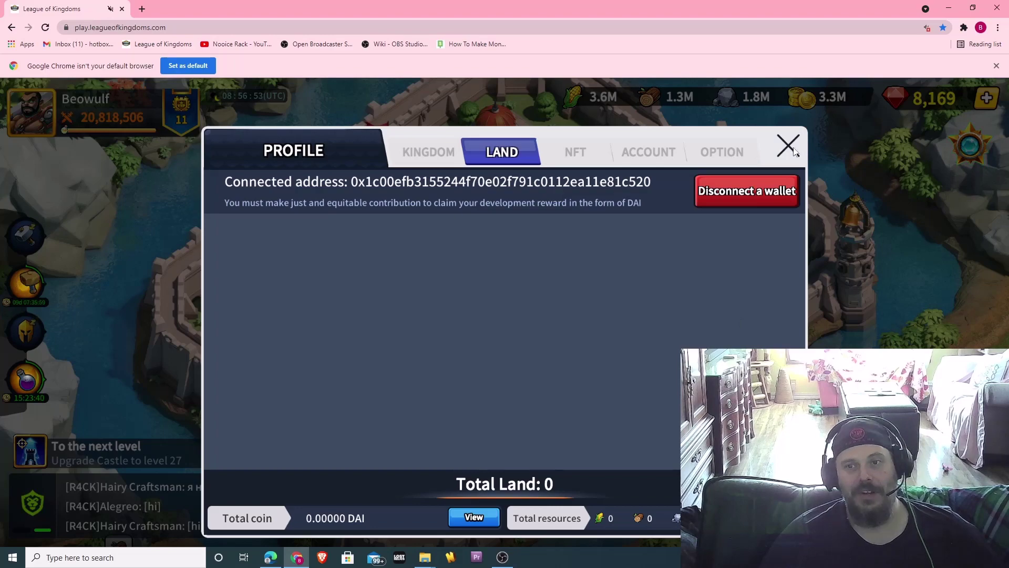
After checking the connected address and Total Land 0, close the profile dialog to the castle city
{"action": "left_click", "coordinate": [789, 148]}
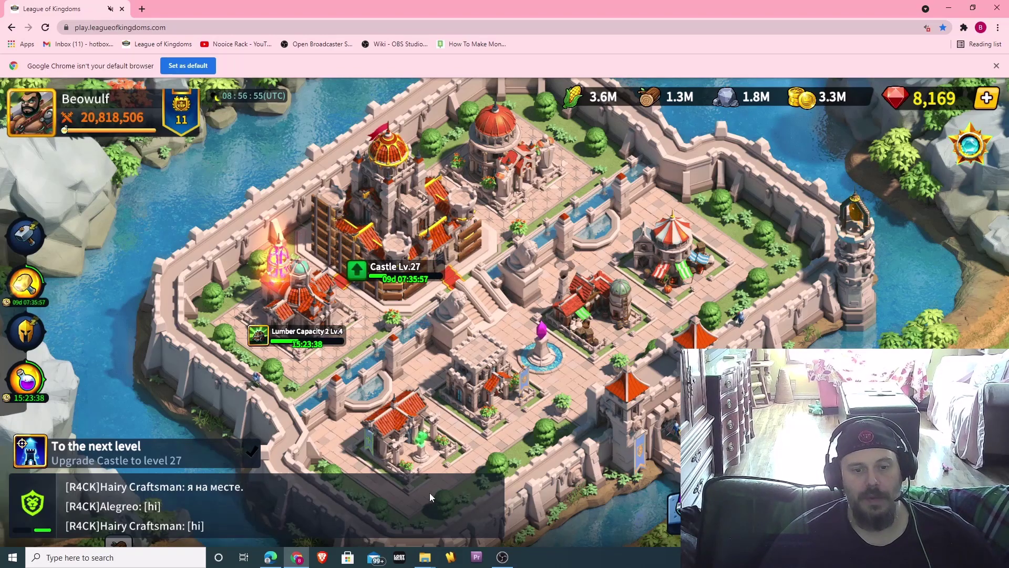
{"action": "mouse_move", "coordinate": [507, 560]}
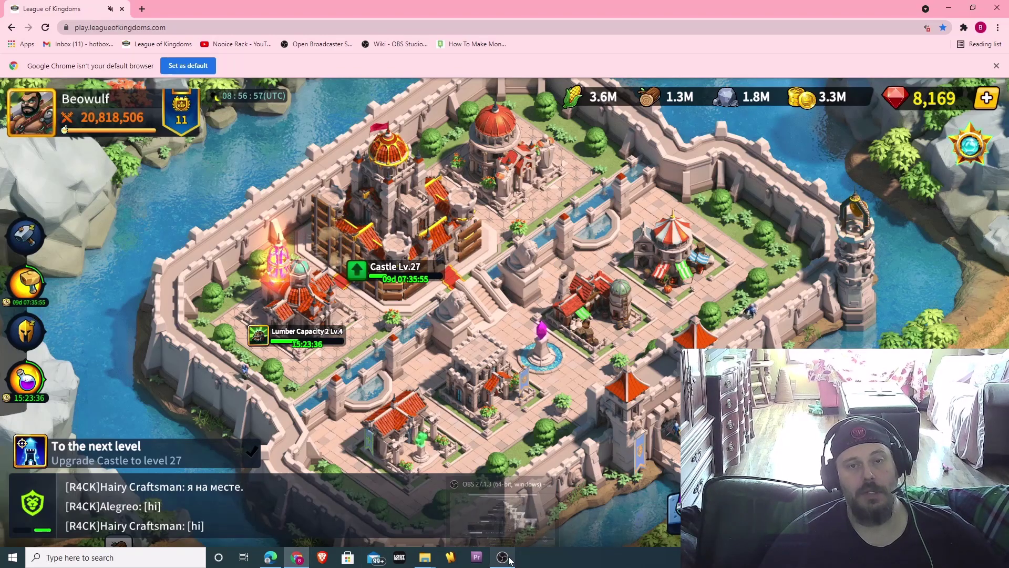